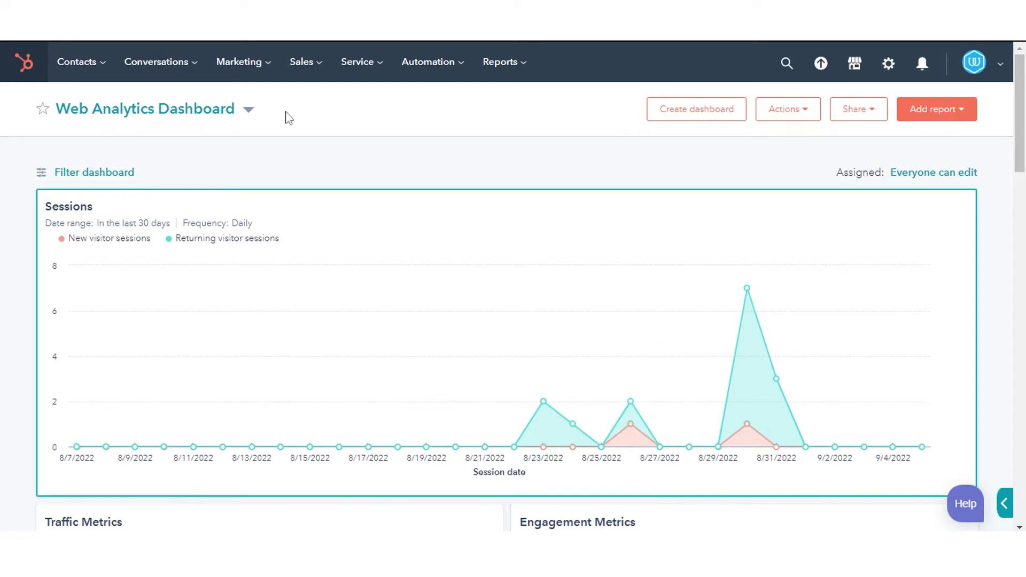
Go to Marketing > Website > Website Pages and show the Create dropdown options.
{"action": "left_click", "coordinate": [243, 79]}
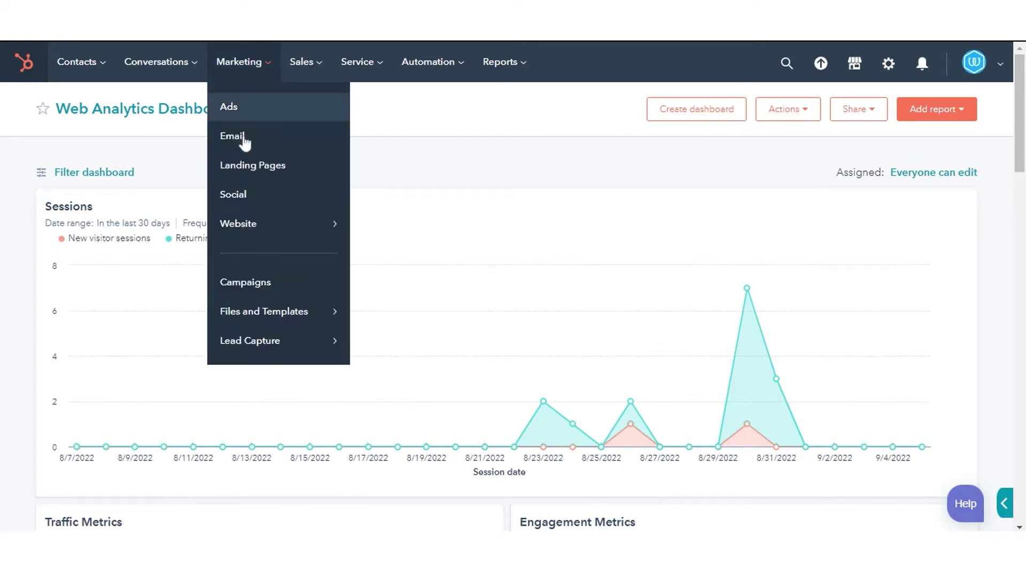
{"action": "mouse_move", "coordinate": [238, 223]}
{"action": "left_click", "coordinate": [398, 110]}
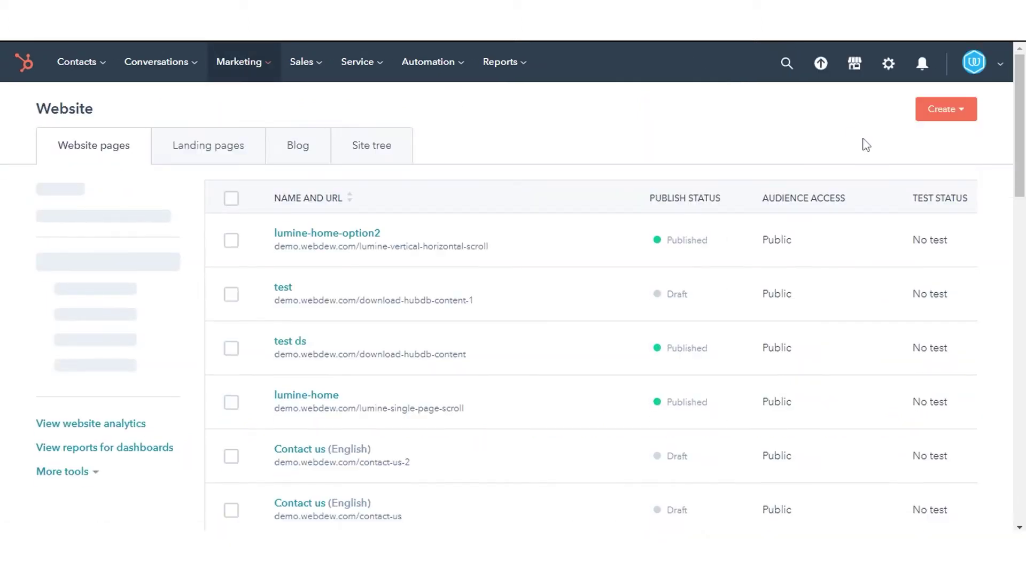
{"action": "left_click", "coordinate": [938, 116]}
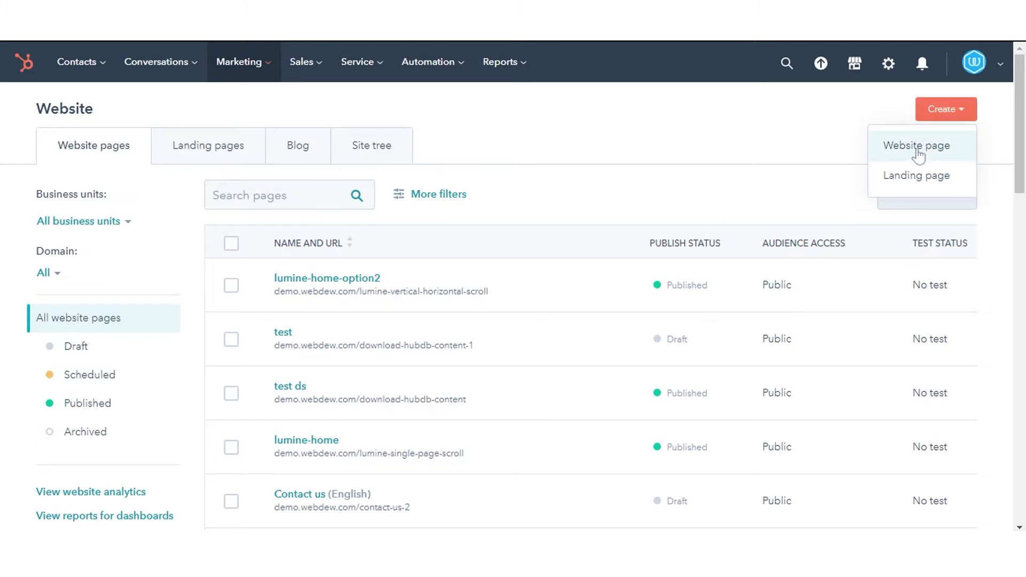
Choose Website page, name it 'About Us', keep demo.webdew.com as the domain, and create it.
{"action": "left_click", "coordinate": [917, 150]}
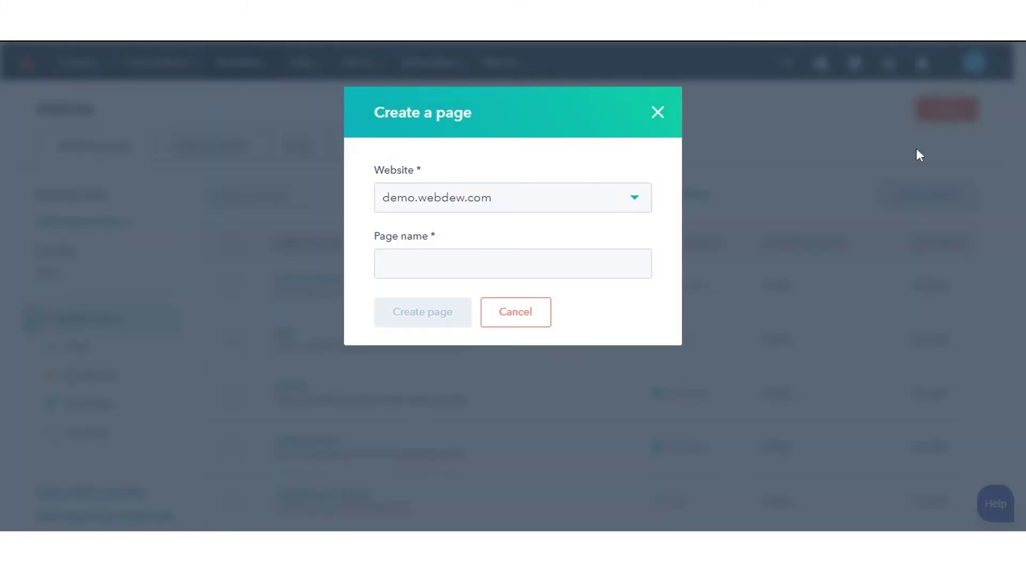
{"action": "left_click", "coordinate": [513, 263]}
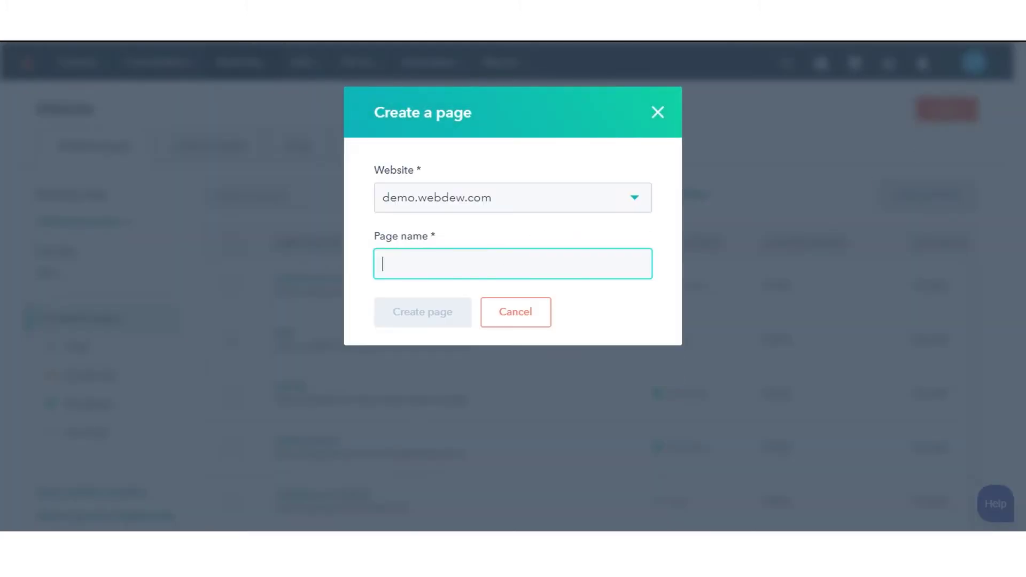
{"action": "type", "text": "About Us"}
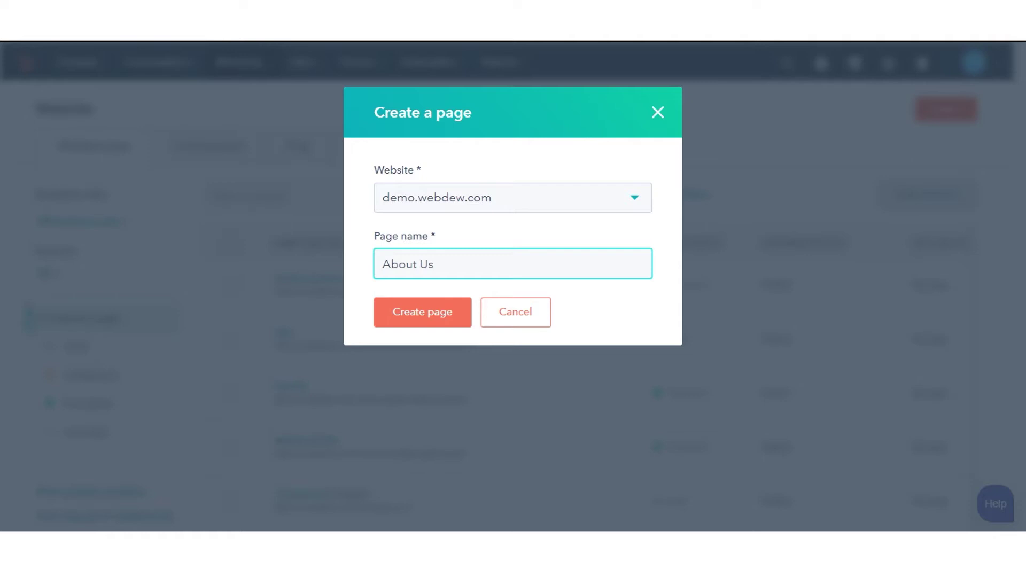
{"action": "left_click", "coordinate": [498, 208]}
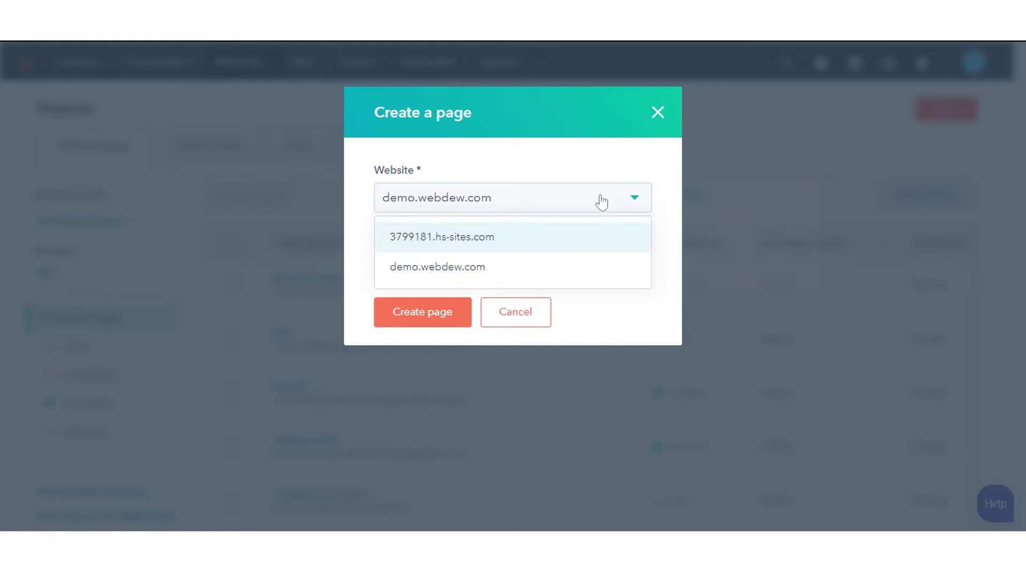
{"action": "left_click", "coordinate": [477, 265]}
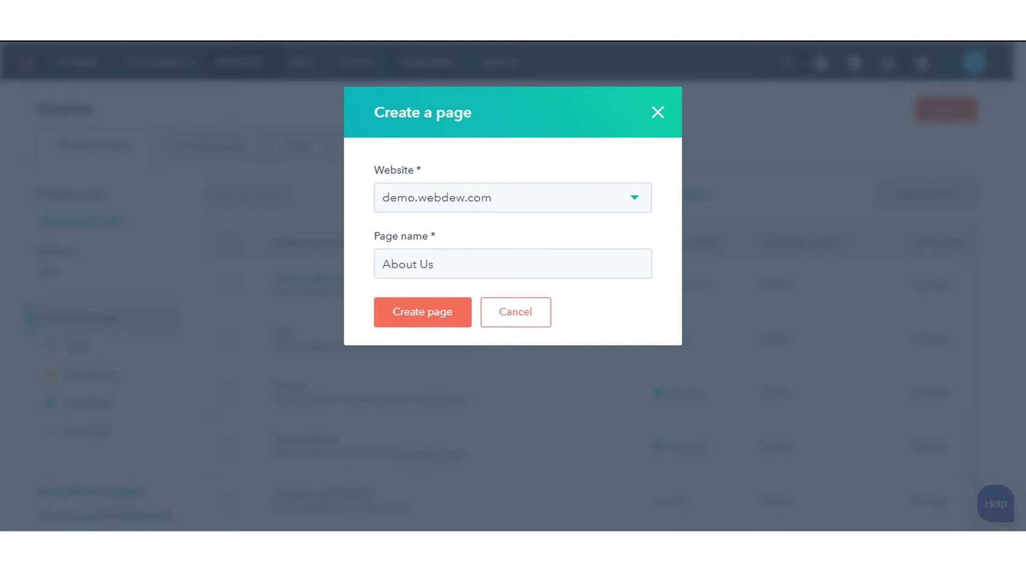
{"action": "key", "text": "Tab"}
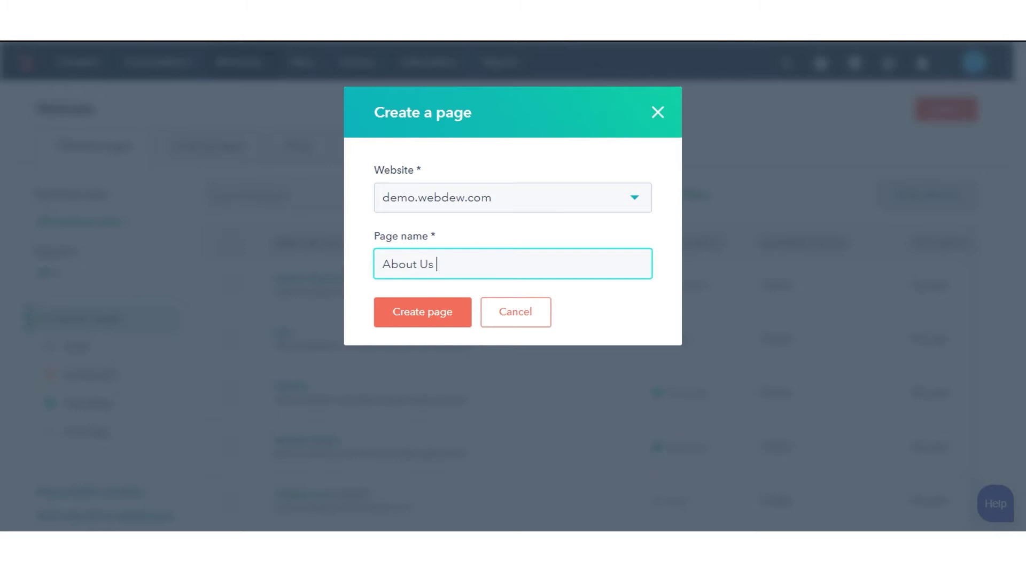
{"action": "left_click", "coordinate": [416, 326]}
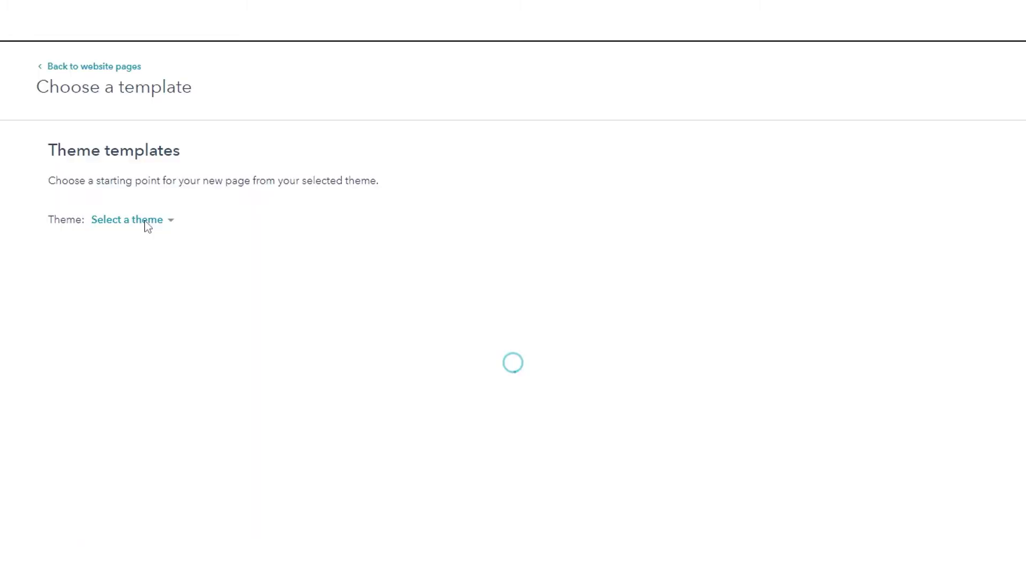
Browse the Academia theme templates and preview the About Us School template.
{"action": "left_click", "coordinate": [147, 223]}
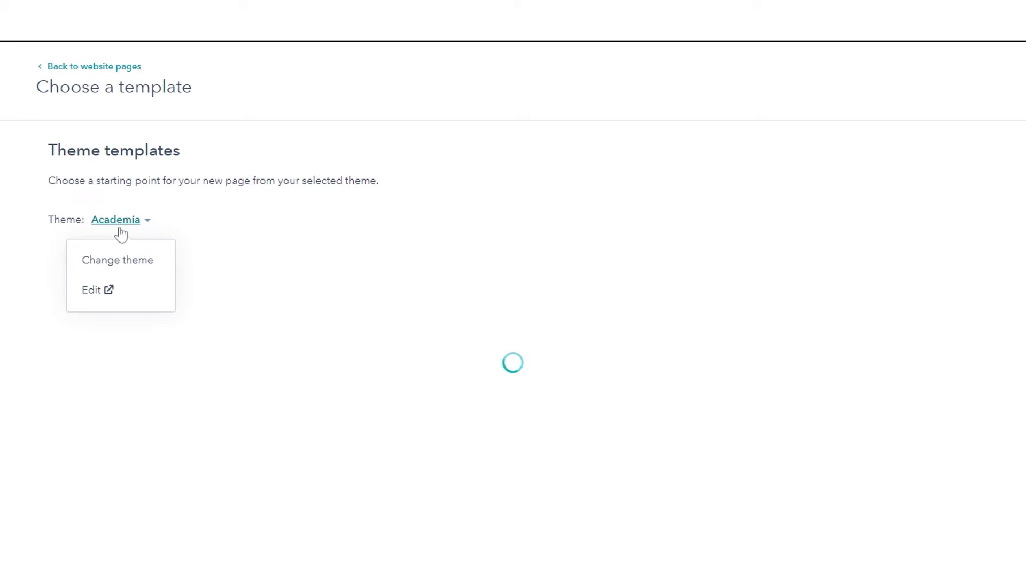
{"action": "scroll", "coordinate": [496, 273], "scroll_direction": "down", "scroll_amount": 5}
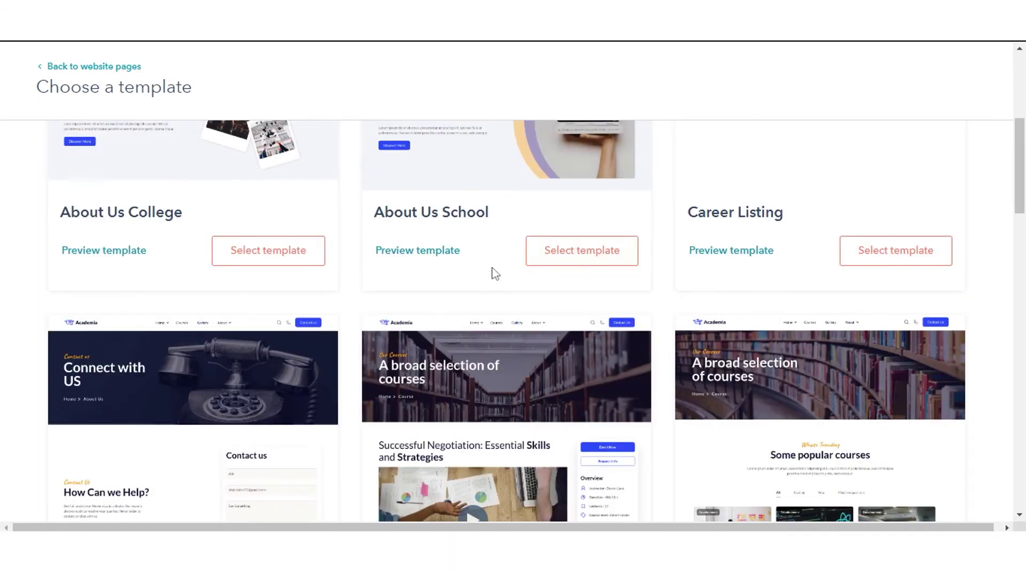
{"action": "left_click", "coordinate": [444, 252]}
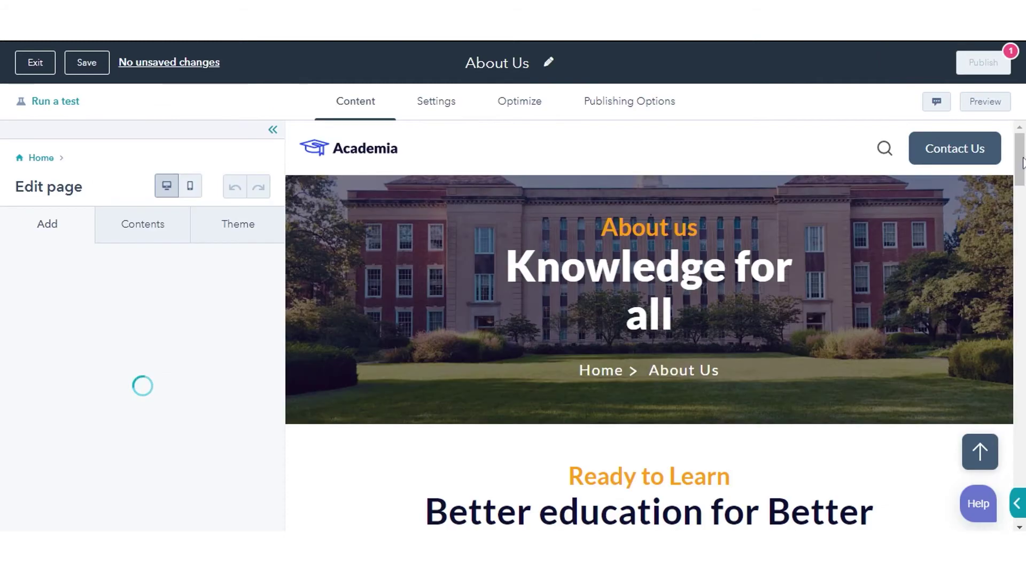
Search modules for 'Image' and drag an Image module below the hero section.
{"action": "left_click_drag", "start_coordinate": [1022, 162], "coordinate": [1022, 230]}
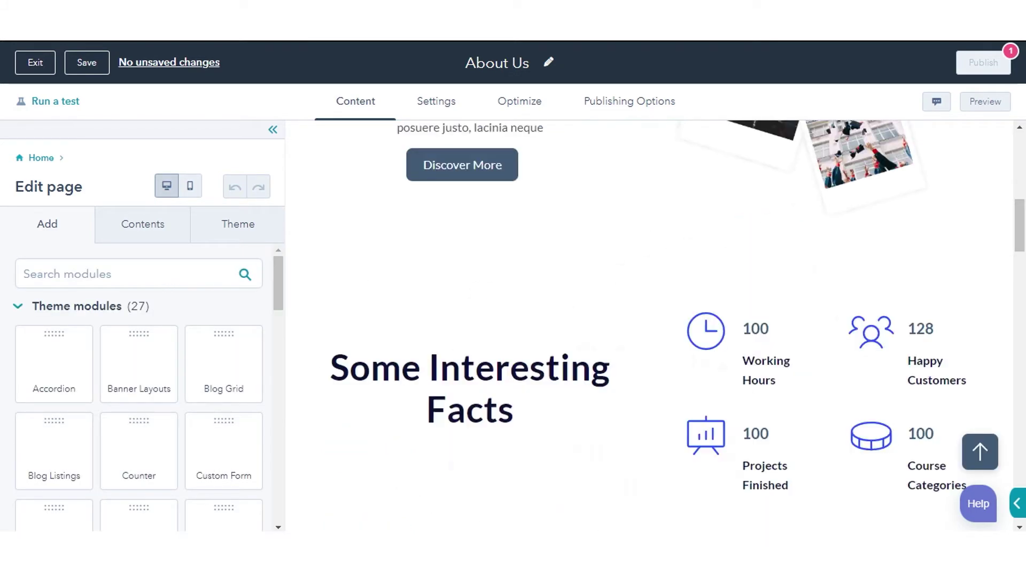
{"action": "left_click", "coordinate": [161, 275]}
{"action": "type", "text": "Image"}
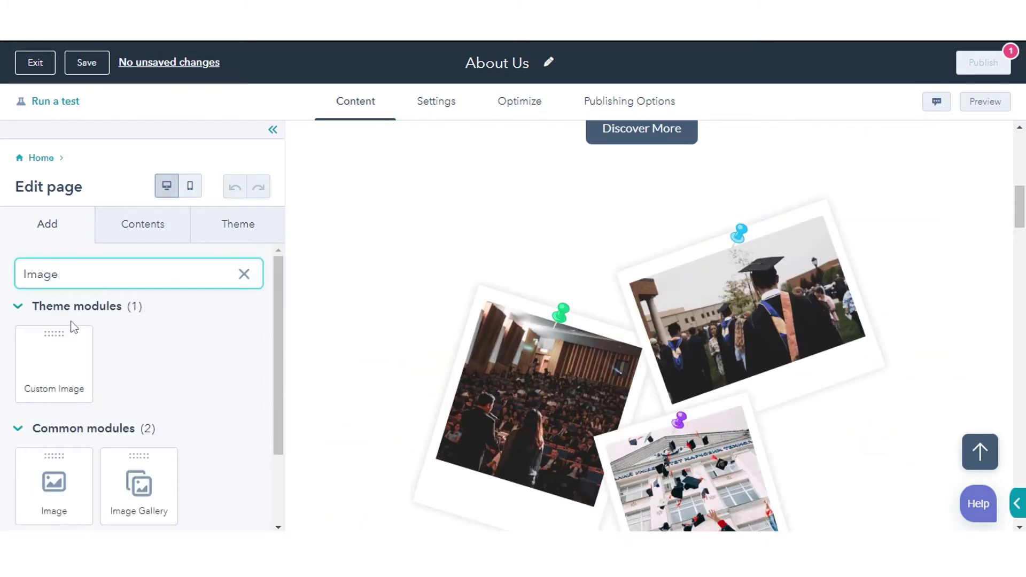
{"action": "left_click_drag", "start_coordinate": [74, 327], "coordinate": [398, 247]}
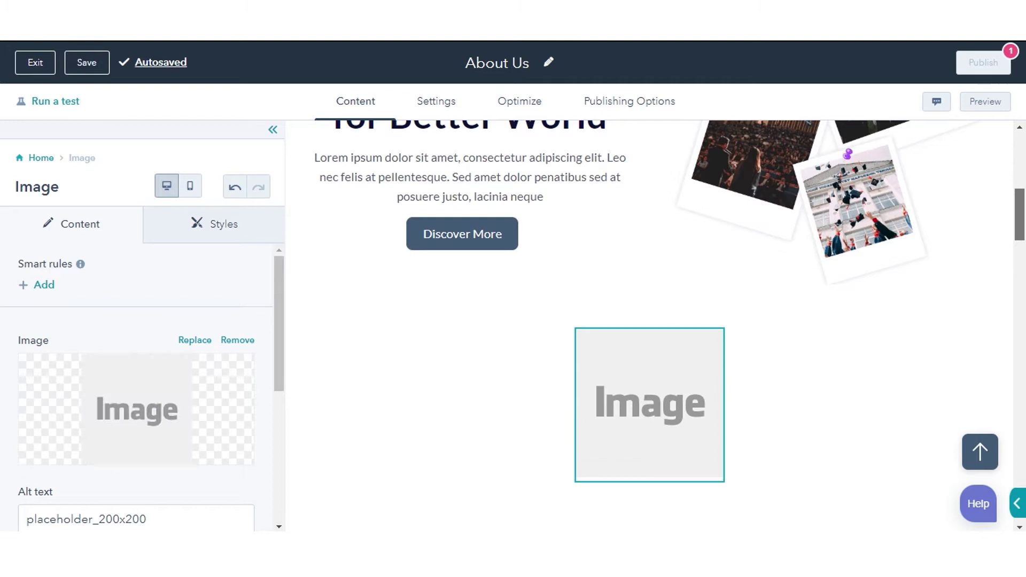
{"action": "left_click", "coordinate": [368, 360]}
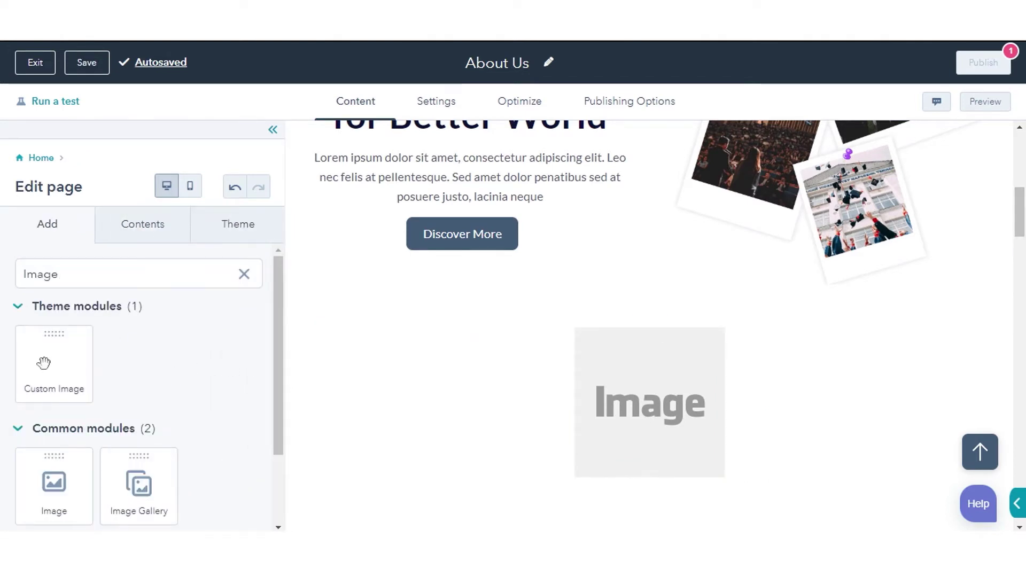
{"action": "left_click", "coordinate": [614, 405]}
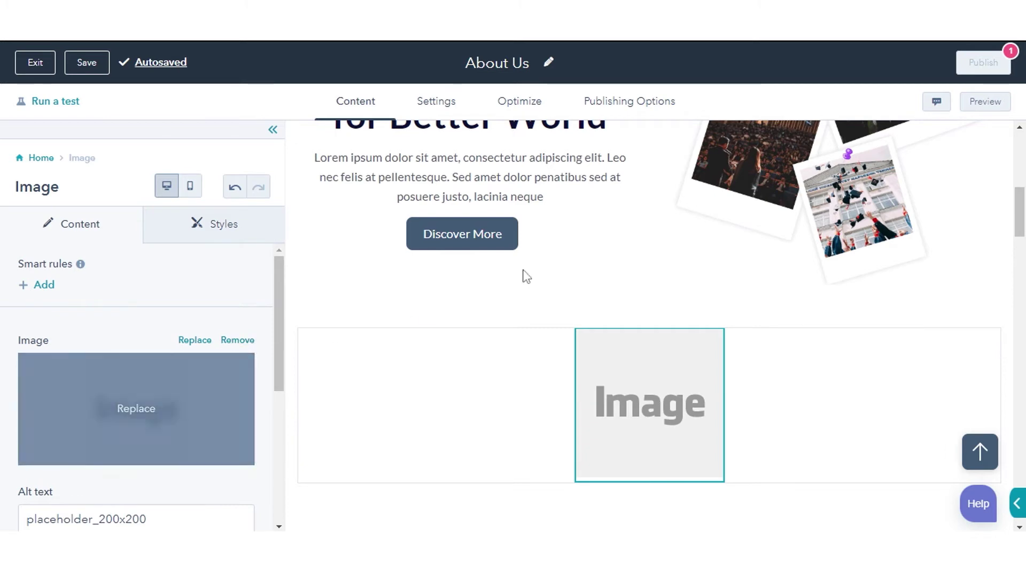
In page settings, edit the page title and enter the meta description 'Know About us'.
{"action": "left_click", "coordinate": [443, 111]}
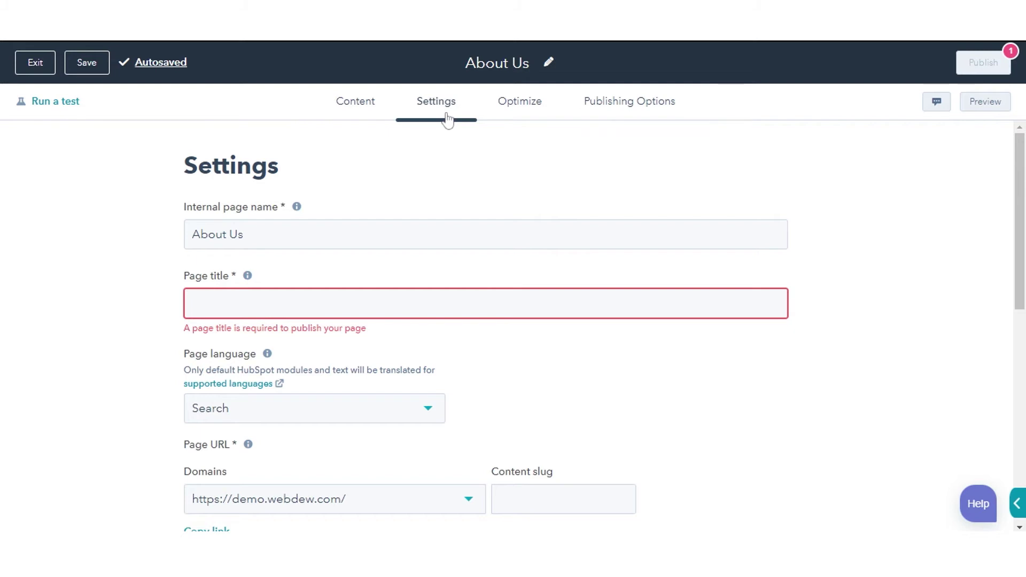
{"action": "left_click", "coordinate": [239, 299]}
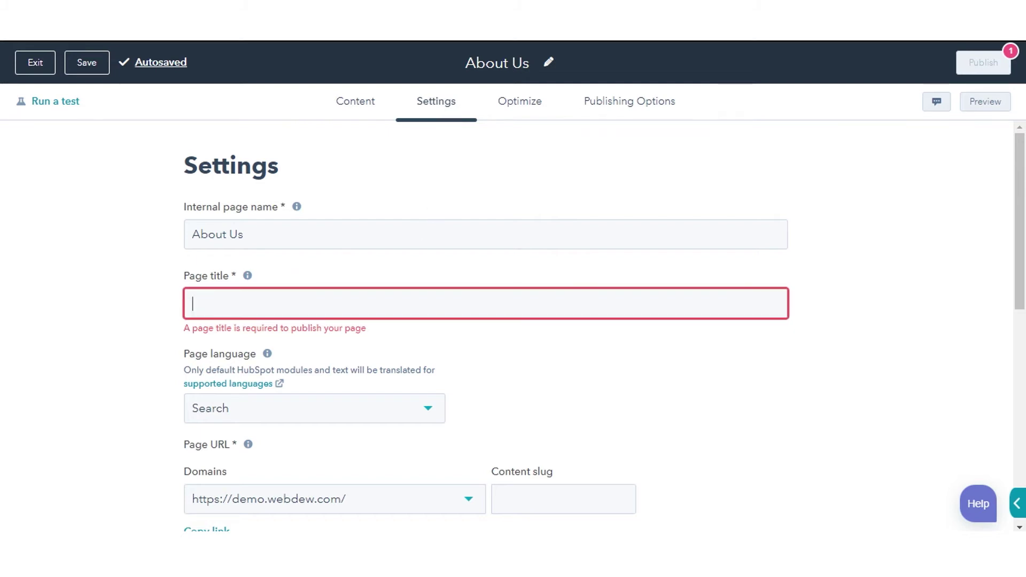
{"action": "type", "text": "About"}
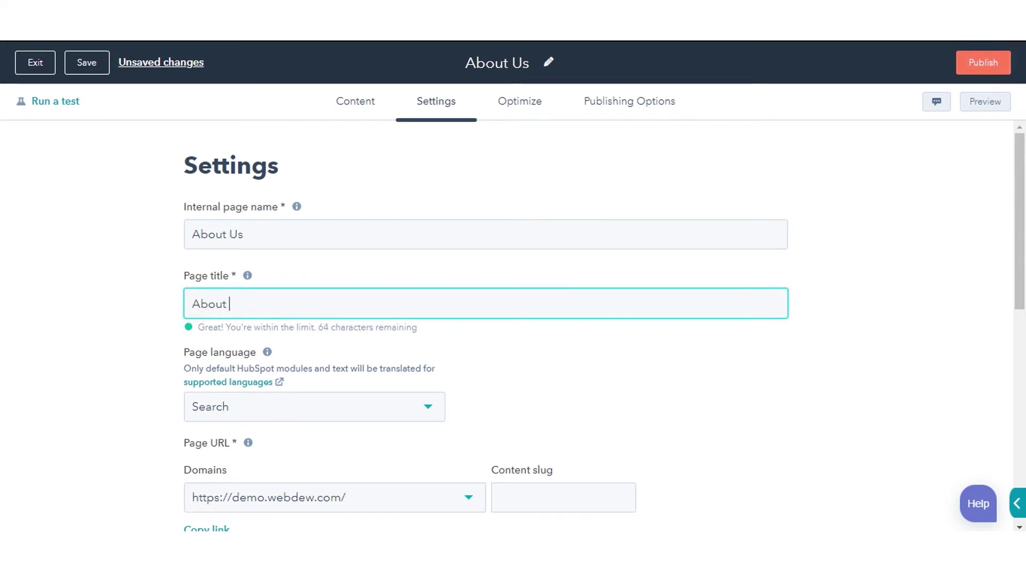
{"action": "type", "text": " s"}
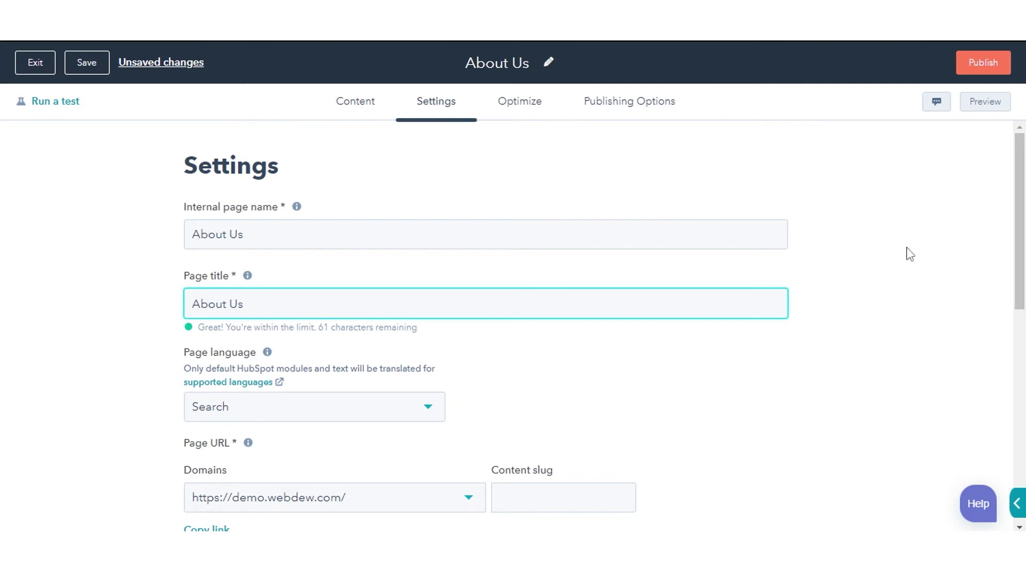
{"action": "scroll", "coordinate": [906, 254], "scroll_direction": "down", "scroll_amount": 3}
{"action": "scroll", "coordinate": [486, 326], "scroll_direction": "down", "scroll_amount": 2}
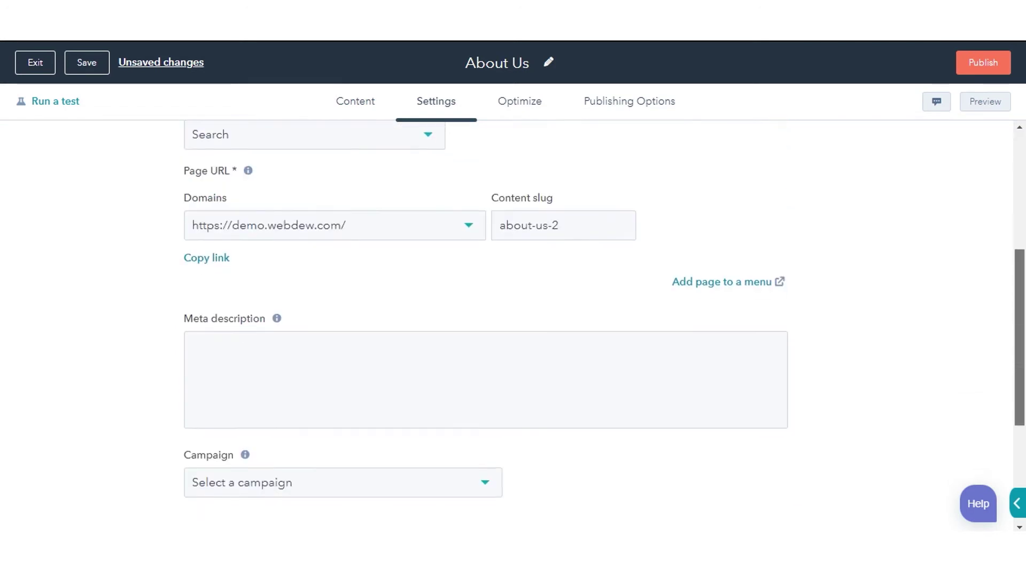
{"action": "left_click", "coordinate": [486, 374]}
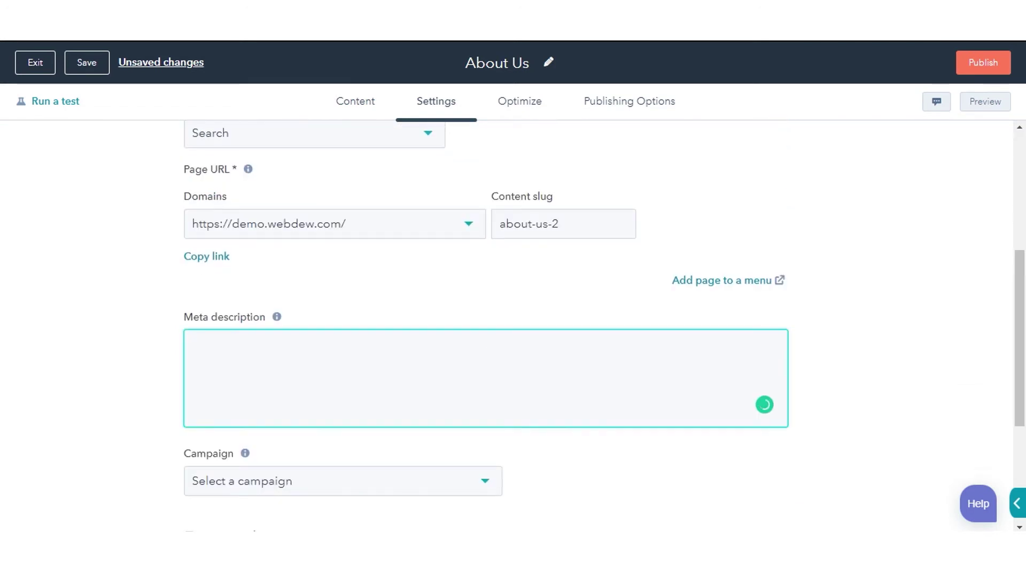
{"action": "type", "text": "Kn"}
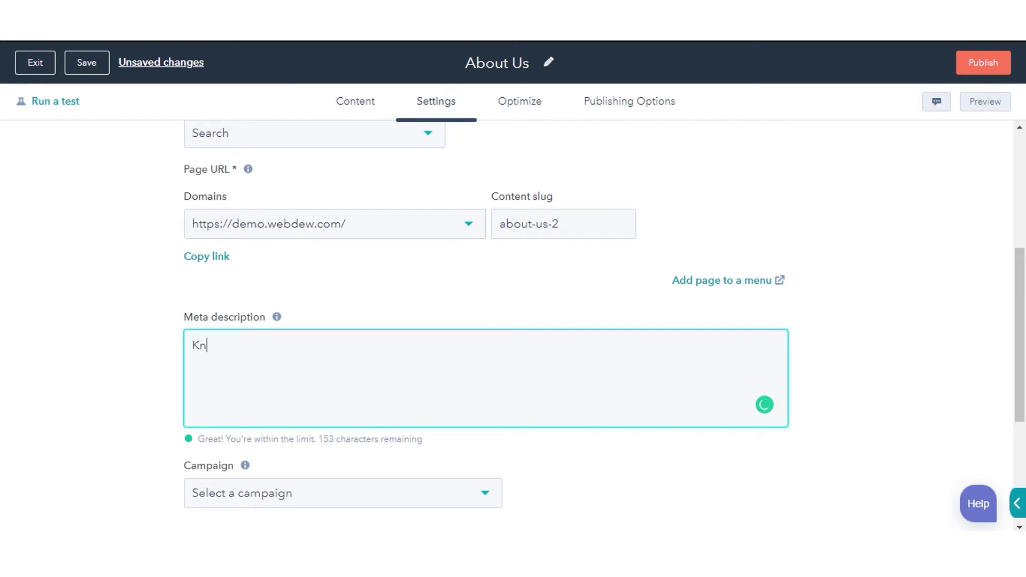
{"action": "type", "text": "ow A"}
{"action": "type", "text": "bo"}
{"action": "type", "text": "ut us"}
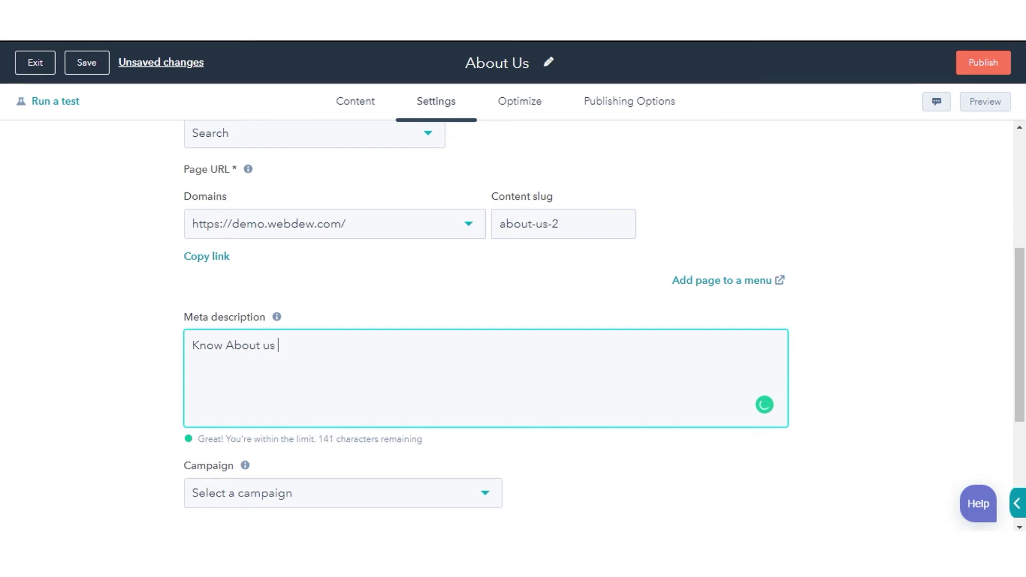
Assign the Facebook ads Campaign and toggle the featured image on, then back off.
{"action": "scroll", "coordinate": [470, 362], "scroll_direction": "down", "scroll_amount": 3}
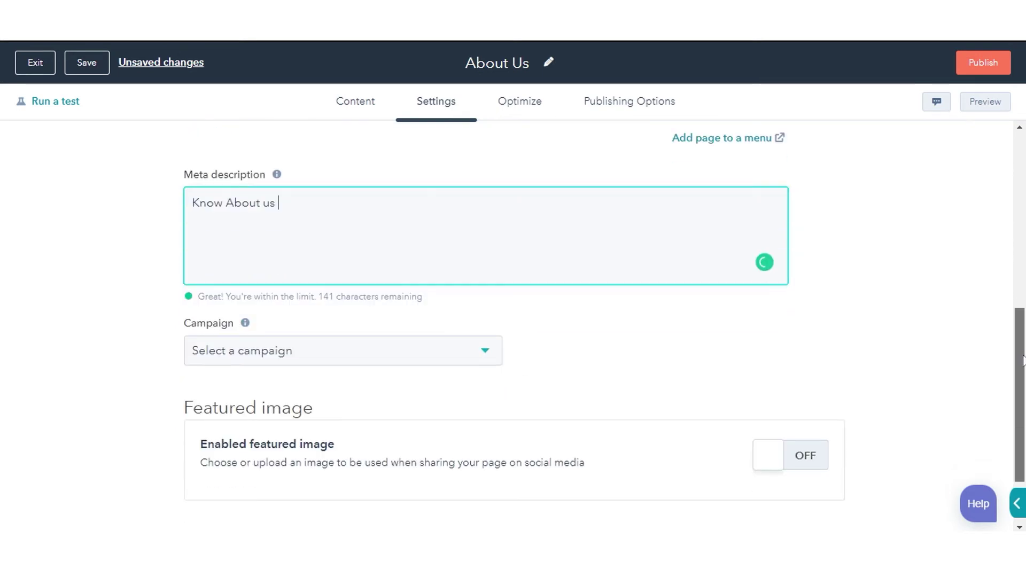
{"action": "left_click", "coordinate": [418, 352]}
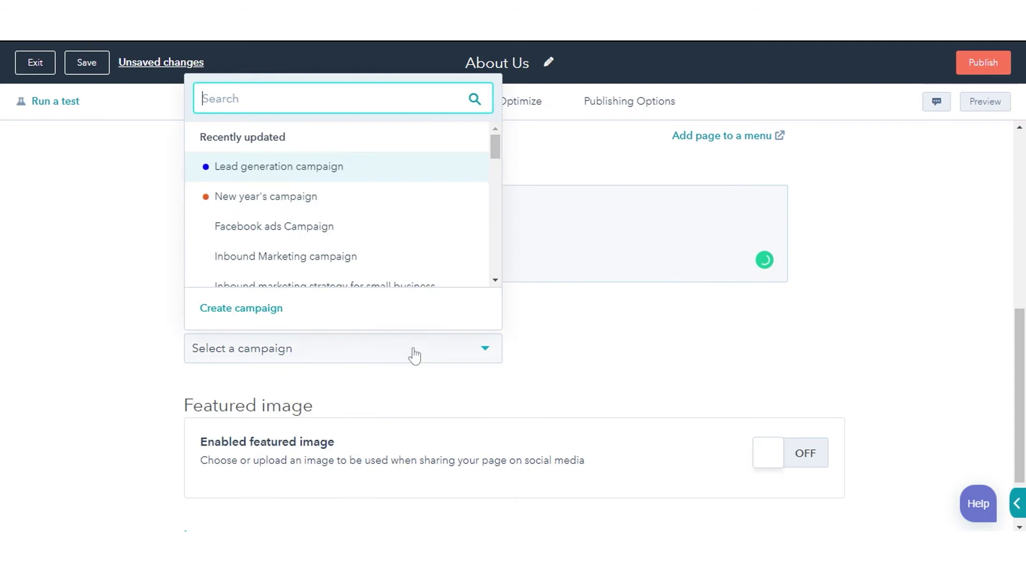
{"action": "left_click", "coordinate": [286, 231]}
{"action": "scroll", "coordinate": [1019, 369], "scroll_direction": "down", "scroll_amount": 1}
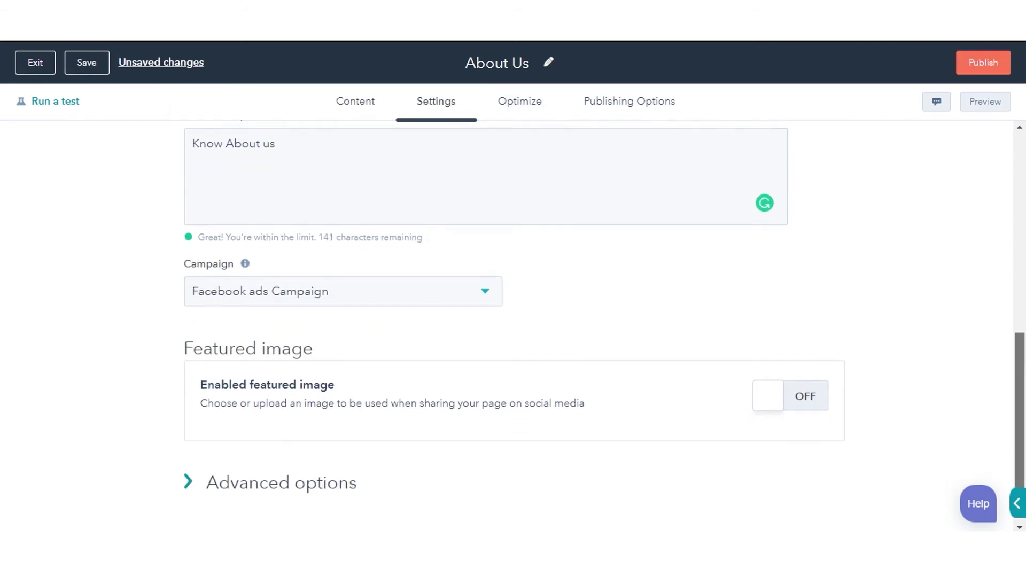
{"action": "scroll", "coordinate": [604, 307], "scroll_direction": "down", "scroll_amount": 1}
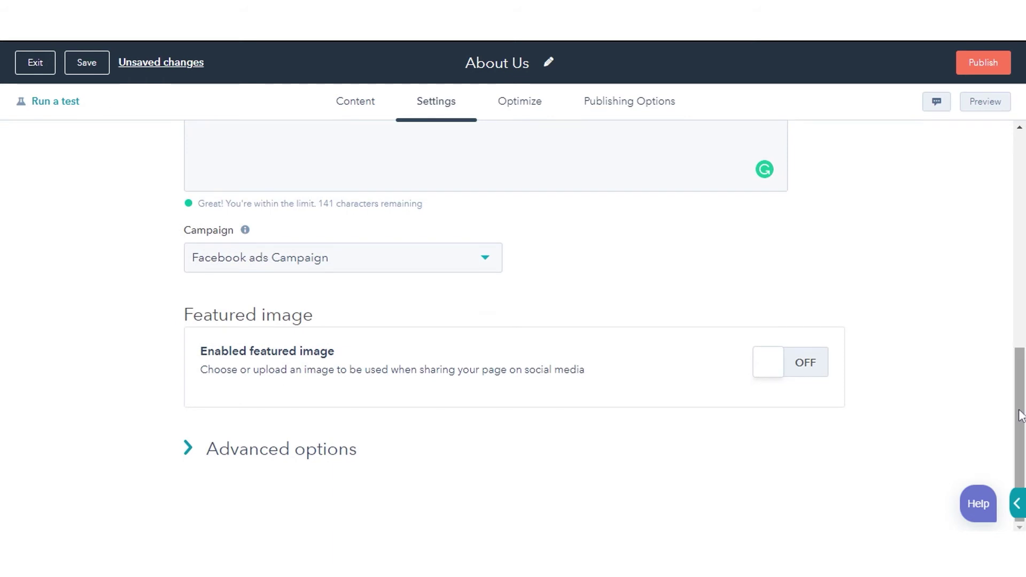
{"action": "left_click", "coordinate": [820, 371]}
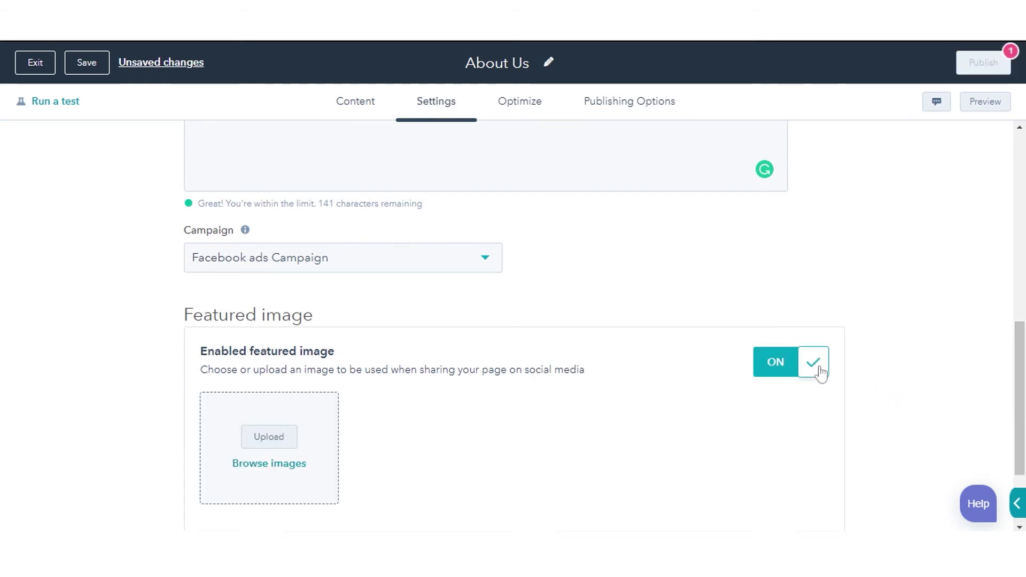
{"action": "left_click", "coordinate": [785, 365]}
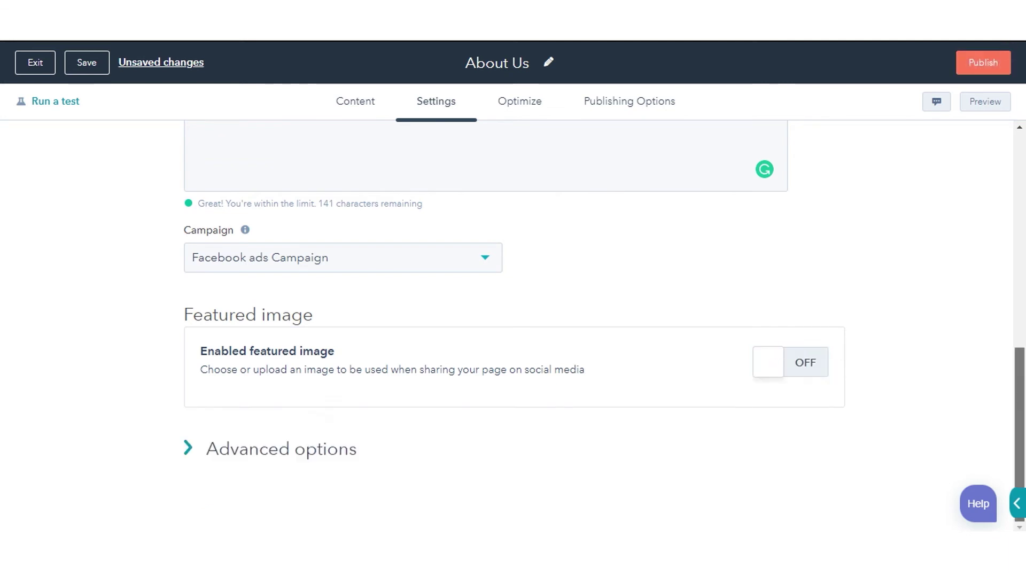
Expand Advanced options and review audience access, template, and head/footer HTML.
{"action": "left_click", "coordinate": [293, 454]}
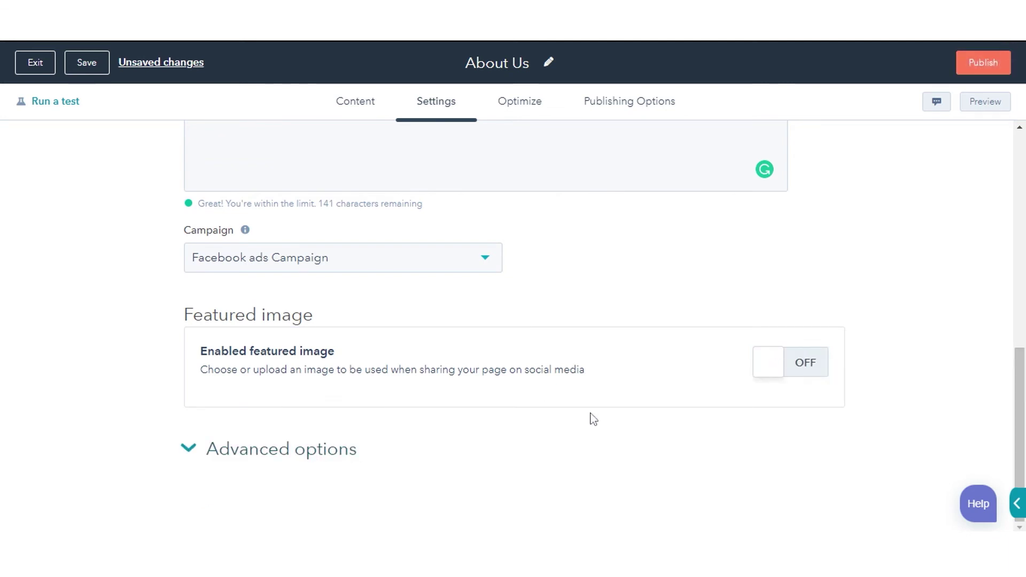
{"action": "scroll", "coordinate": [1017, 330], "scroll_direction": "down", "scroll_amount": 3}
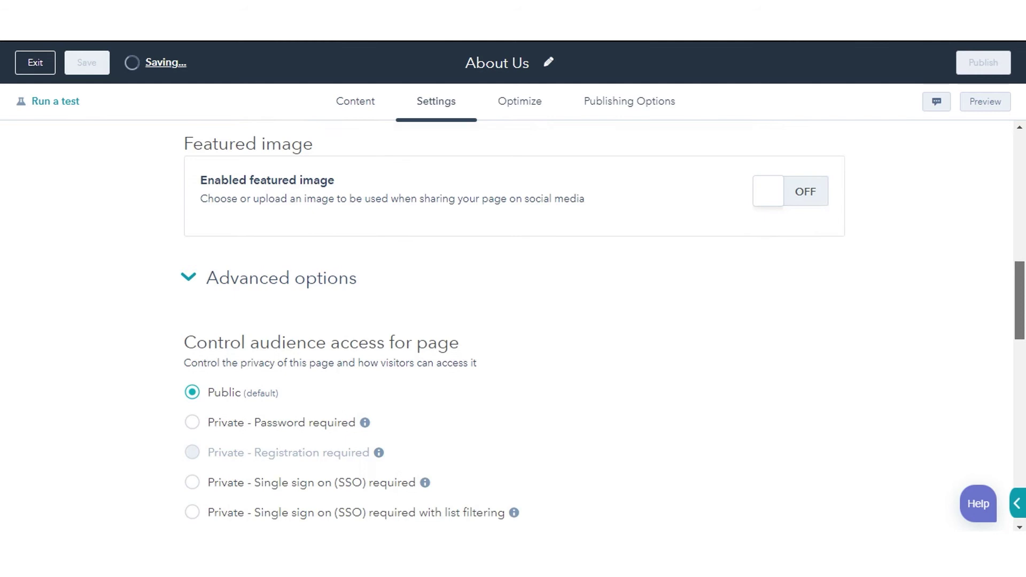
{"action": "scroll", "coordinate": [513, 326], "scroll_direction": "down", "scroll_amount": 5}
{"action": "scroll", "coordinate": [513, 326], "scroll_direction": "down", "scroll_amount": 3}
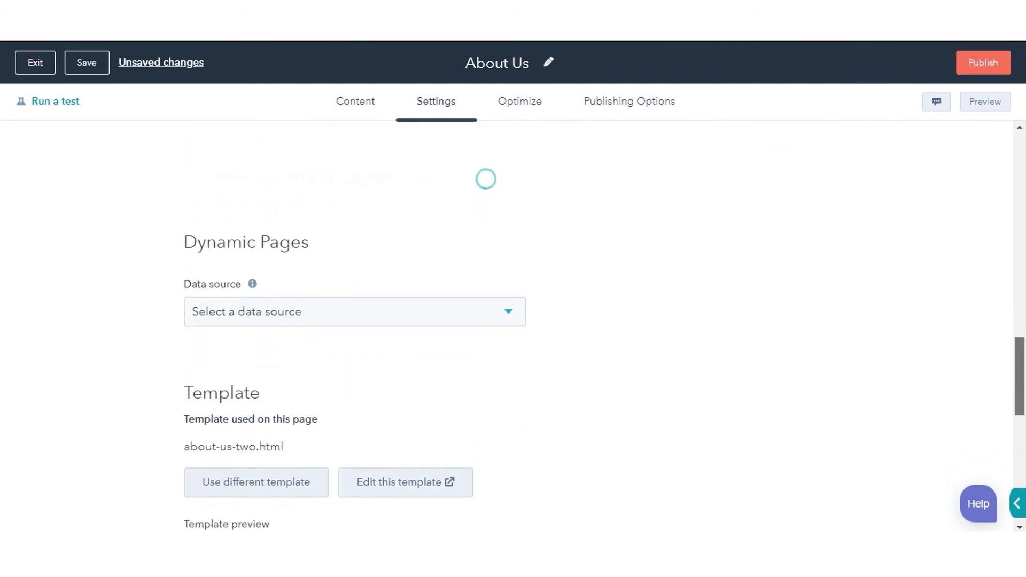
{"action": "scroll", "coordinate": [513, 326], "scroll_direction": "down", "scroll_amount": 8}
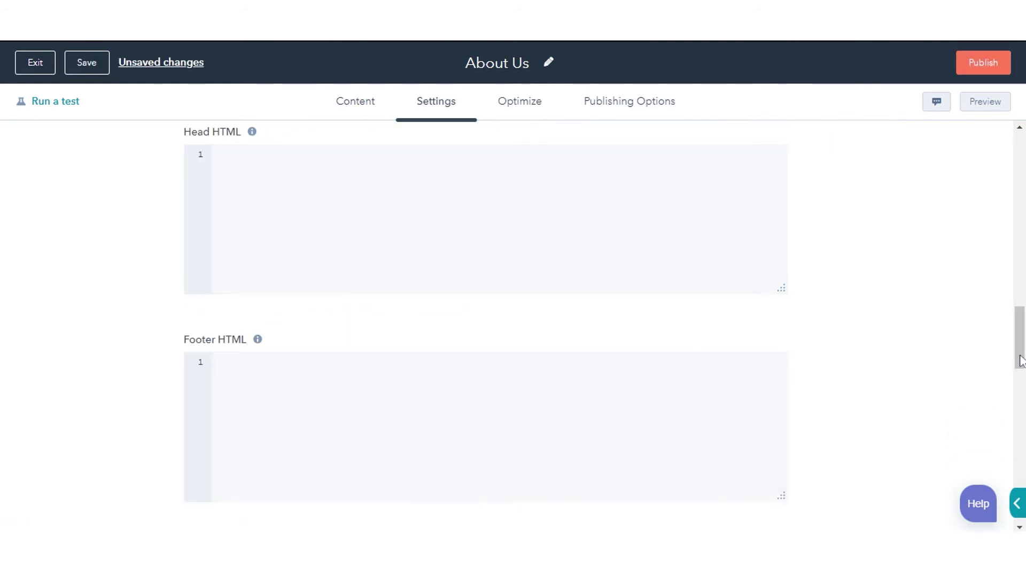
{"action": "left_click_drag", "start_coordinate": [1020, 361], "coordinate": [1019, 362]}
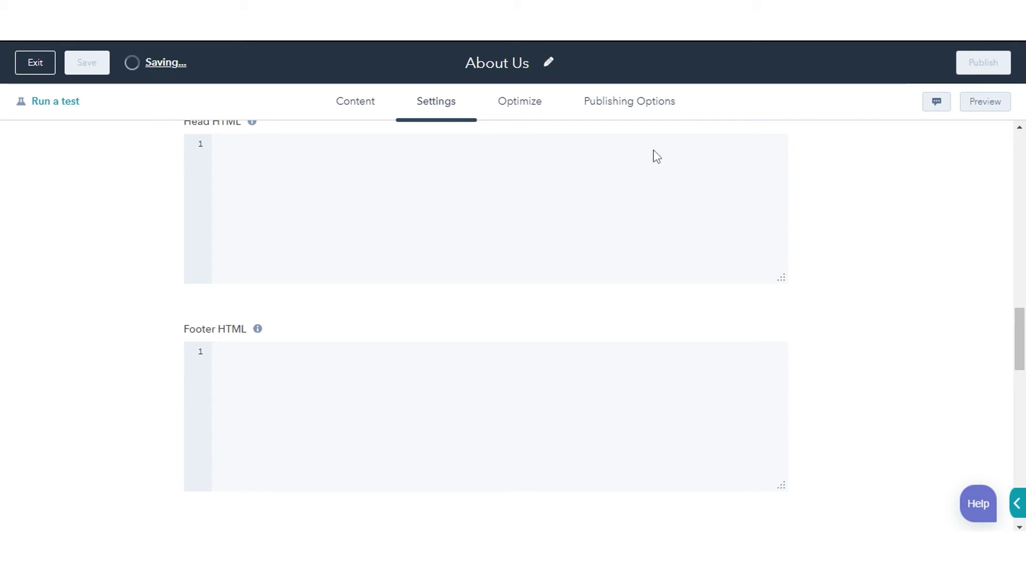
On the Optimize tab, expand the Mobile Friendliness, Crawling and Indexing, and Title checks.
{"action": "left_click", "coordinate": [513, 101]}
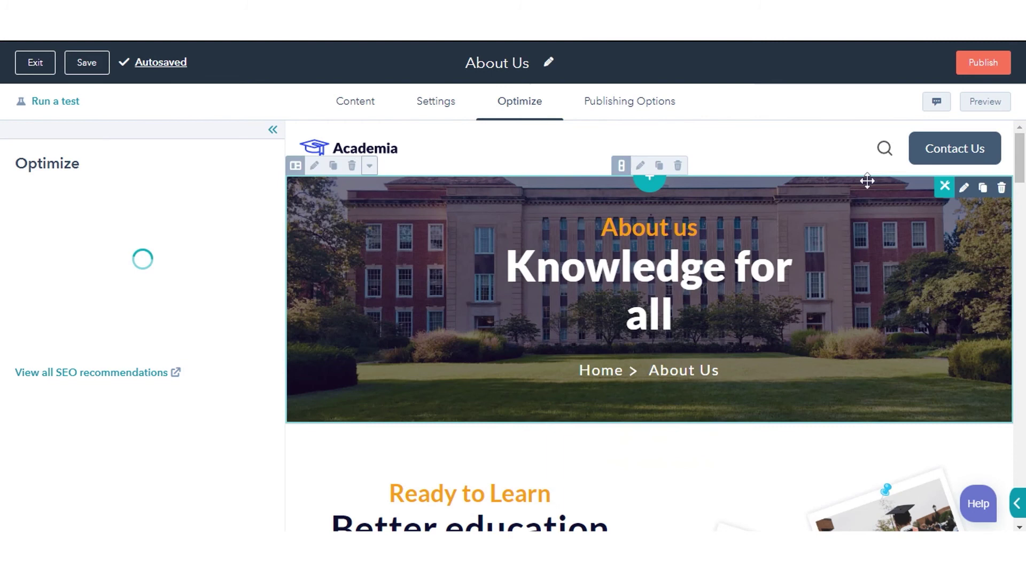
{"action": "left_click", "coordinate": [119, 311]}
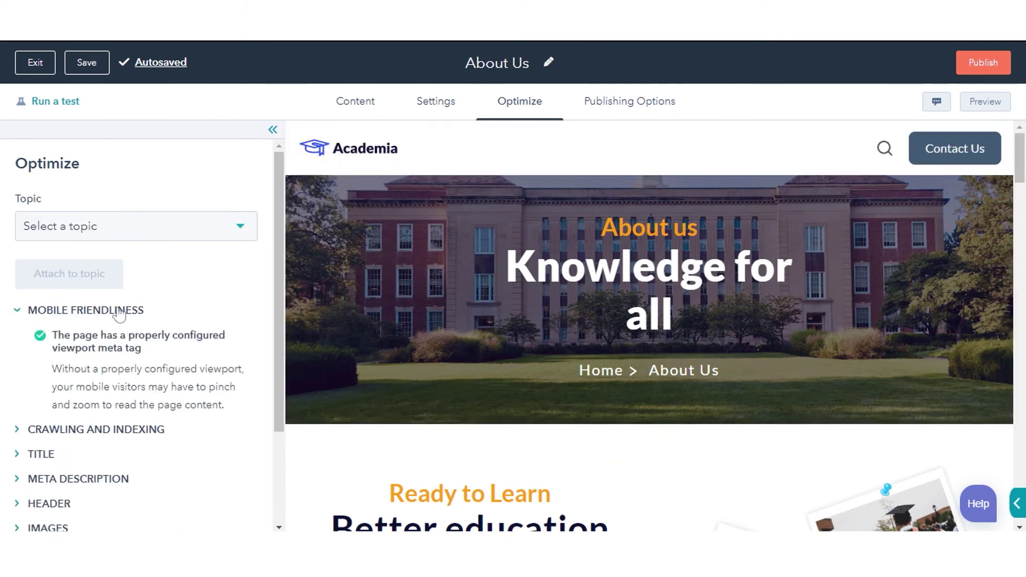
{"action": "left_click", "coordinate": [104, 429]}
{"action": "left_click_drag", "start_coordinate": [277, 370], "coordinate": [274, 457]}
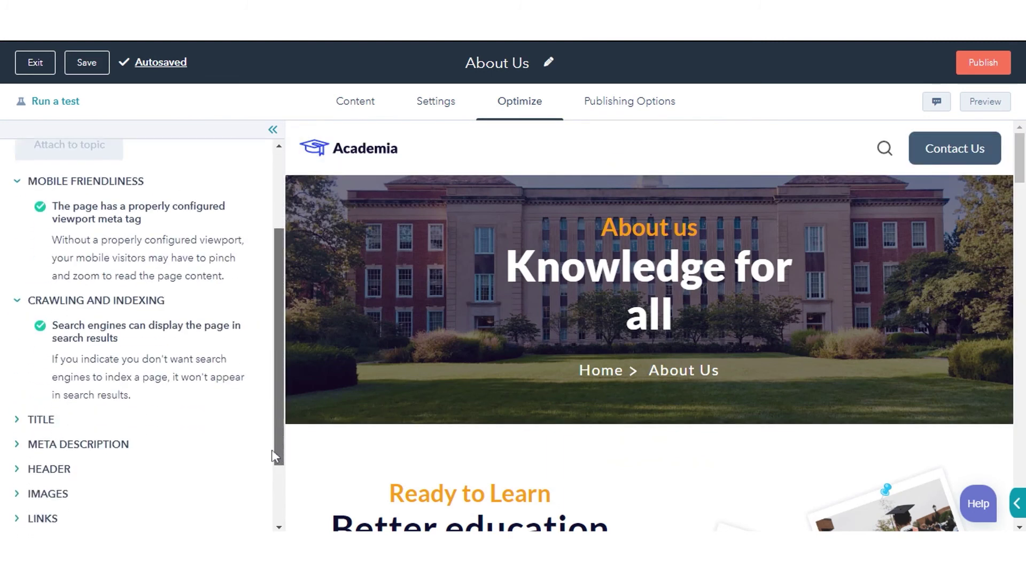
{"action": "scroll", "coordinate": [273, 457], "scroll_direction": "down", "scroll_amount": 1}
{"action": "left_click", "coordinate": [56, 381]}
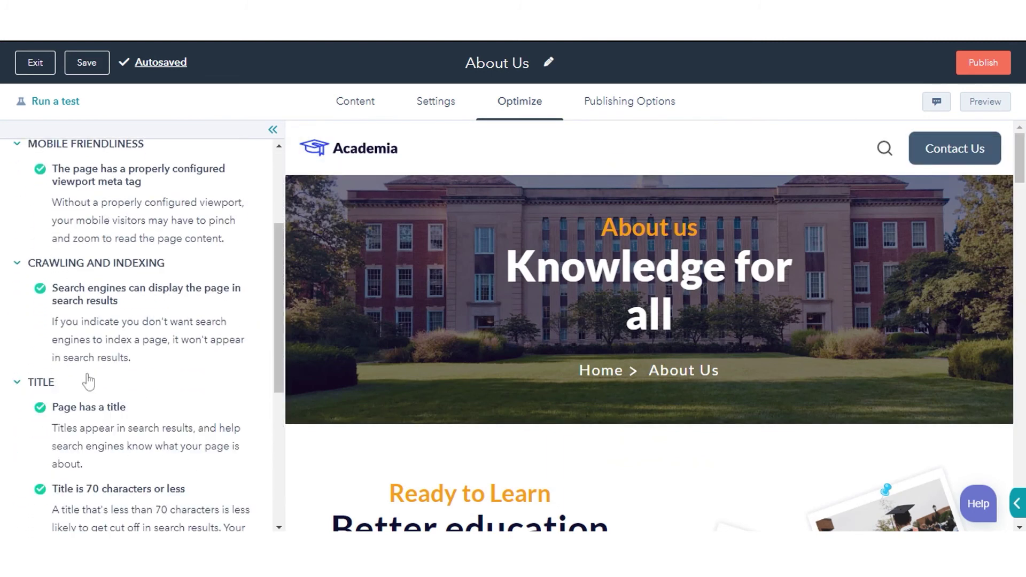
Set publishing to Schedule for later on 09/14/2022 at 12:00 AM IST.
{"action": "left_click", "coordinate": [594, 107]}
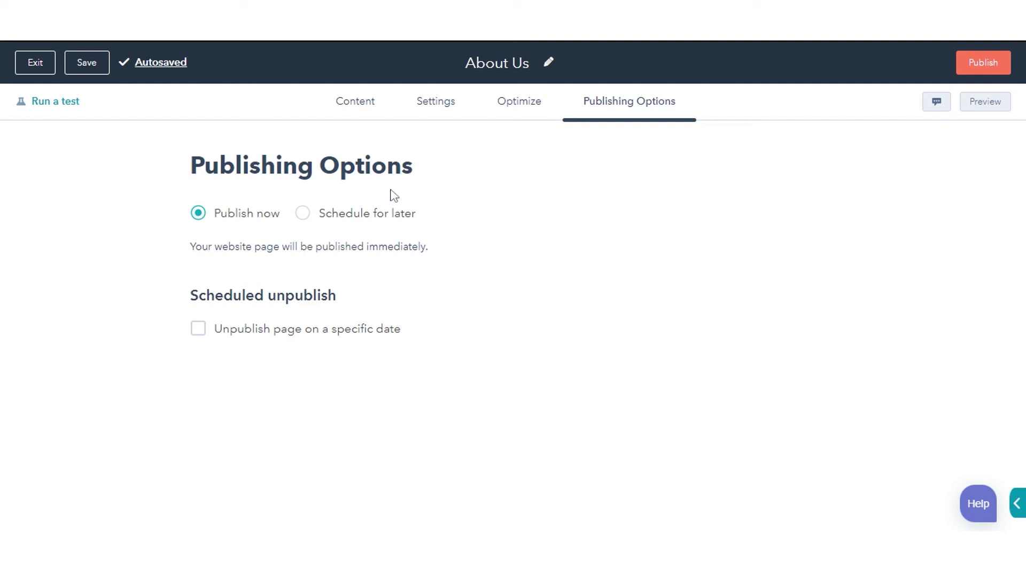
{"action": "left_click", "coordinate": [303, 217]}
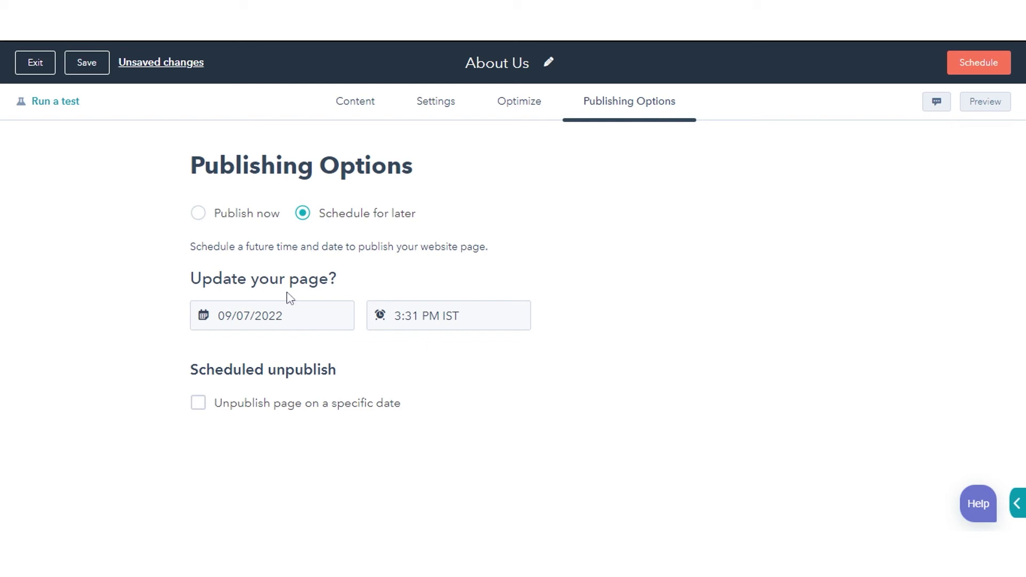
{"action": "left_click", "coordinate": [274, 313]}
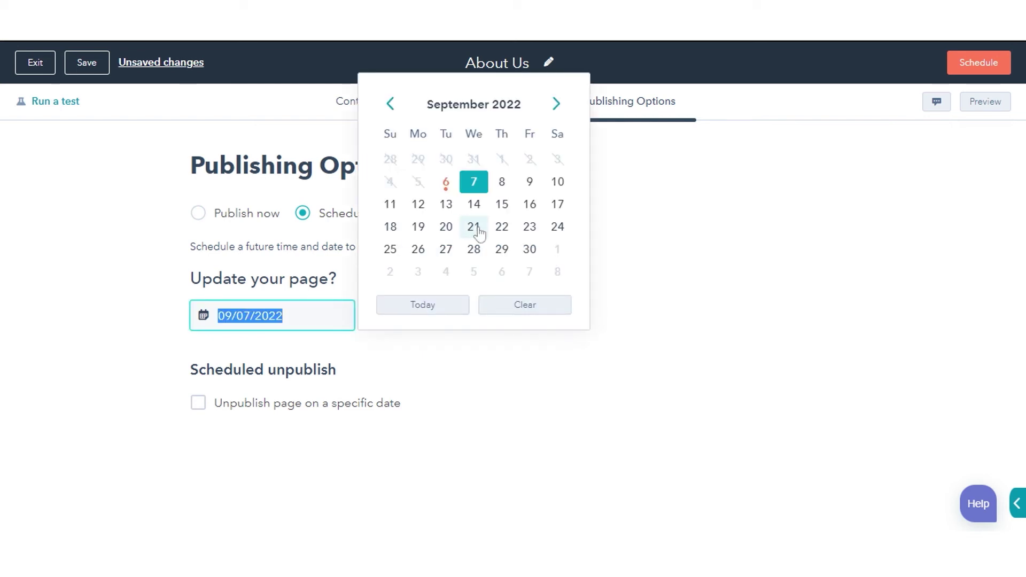
{"action": "left_click", "coordinate": [474, 204]}
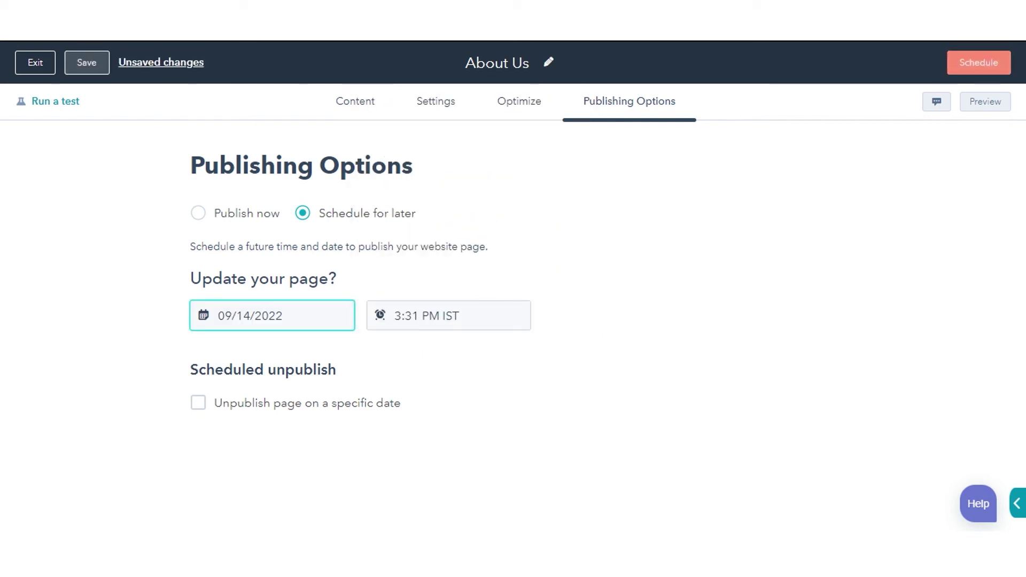
{"action": "key", "text": "Tab"}
{"action": "left_click", "coordinate": [474, 359]}
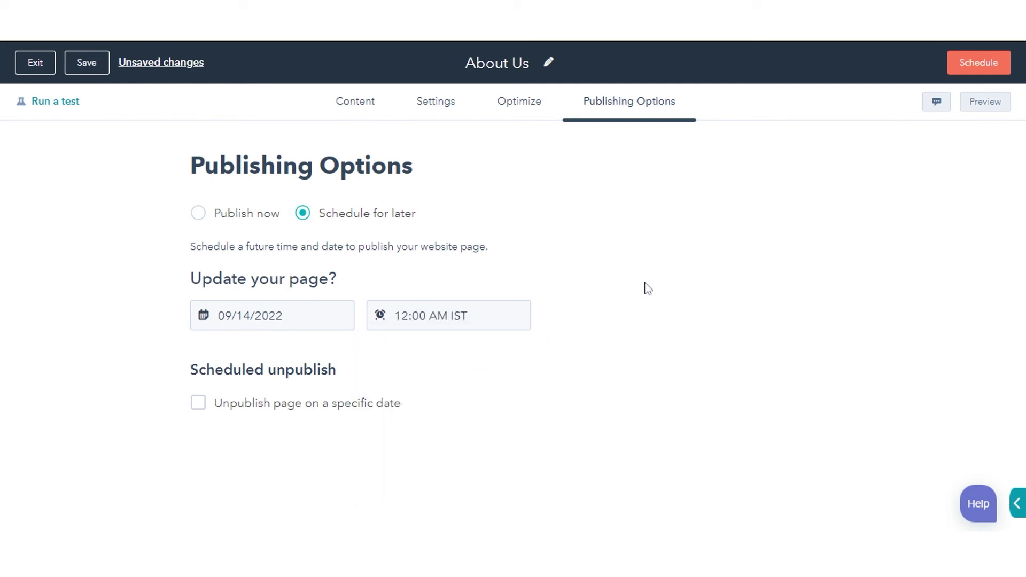
{"action": "left_click", "coordinate": [984, 103]}
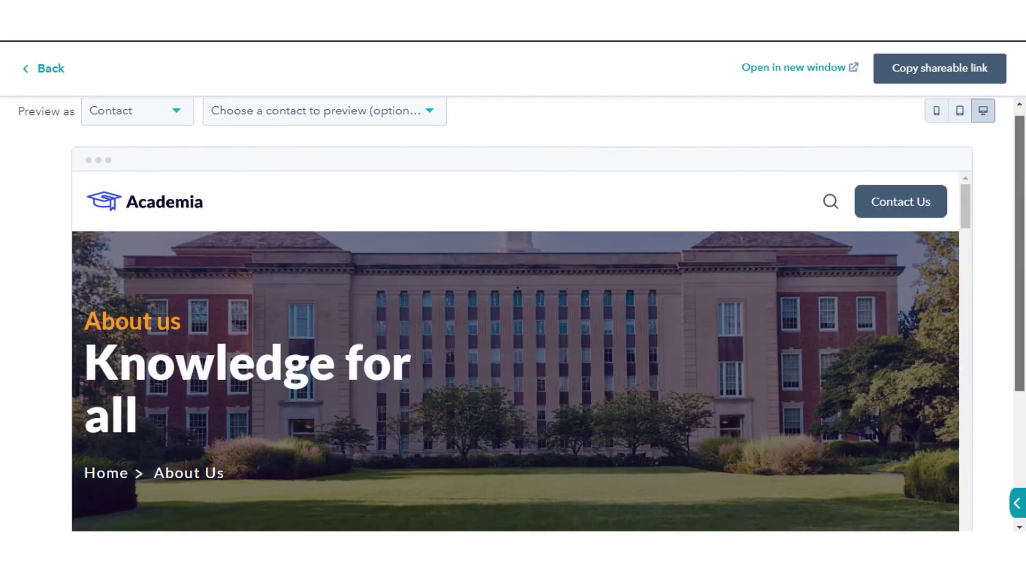
Scroll through the About Us preview, then exit back to the editor.
{"action": "scroll", "coordinate": [522, 321], "scroll_direction": "down", "scroll_amount": 2}
{"action": "scroll", "coordinate": [522, 321], "scroll_direction": "up", "scroll_amount": 1}
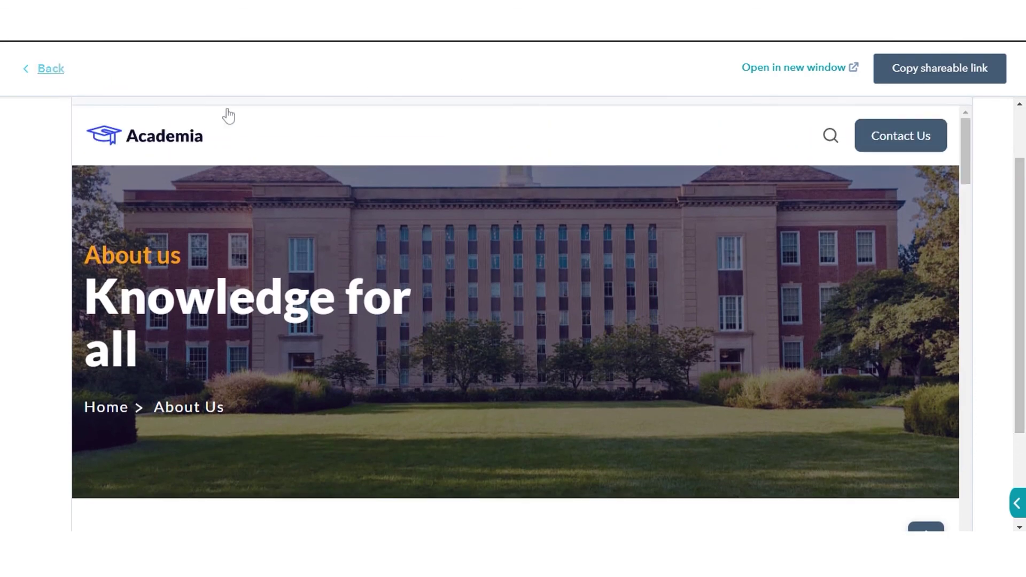
{"action": "key", "text": "Escape"}
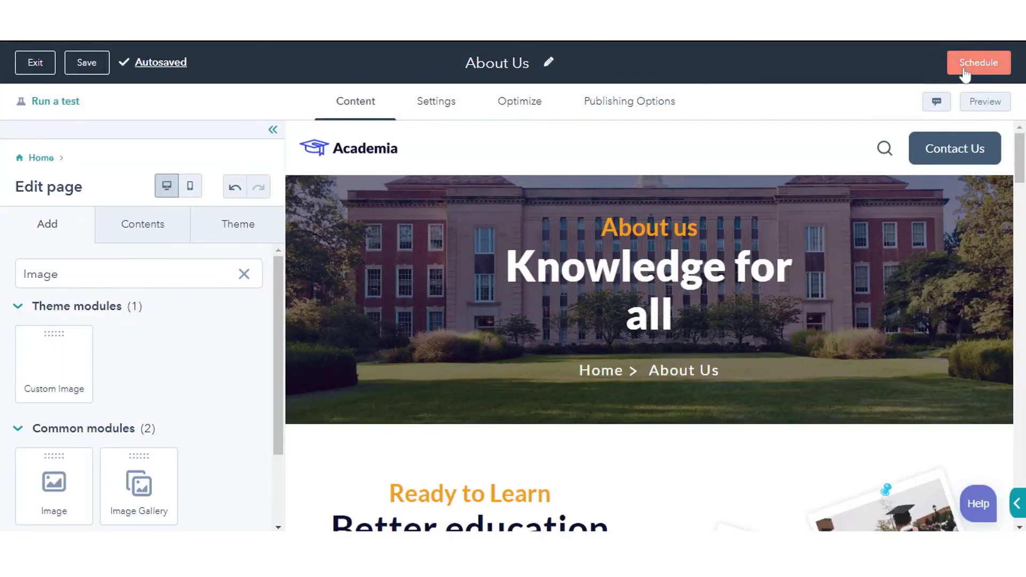
Use the Schedule button to bring up the September 14, 2022, 12:00 AM confirmation.
{"action": "left_click", "coordinate": [965, 74]}
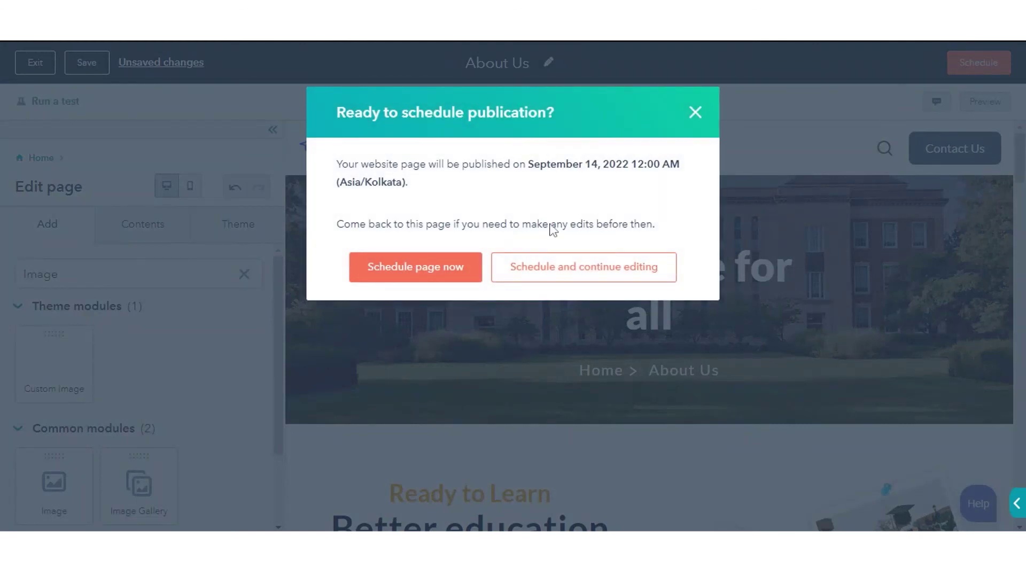